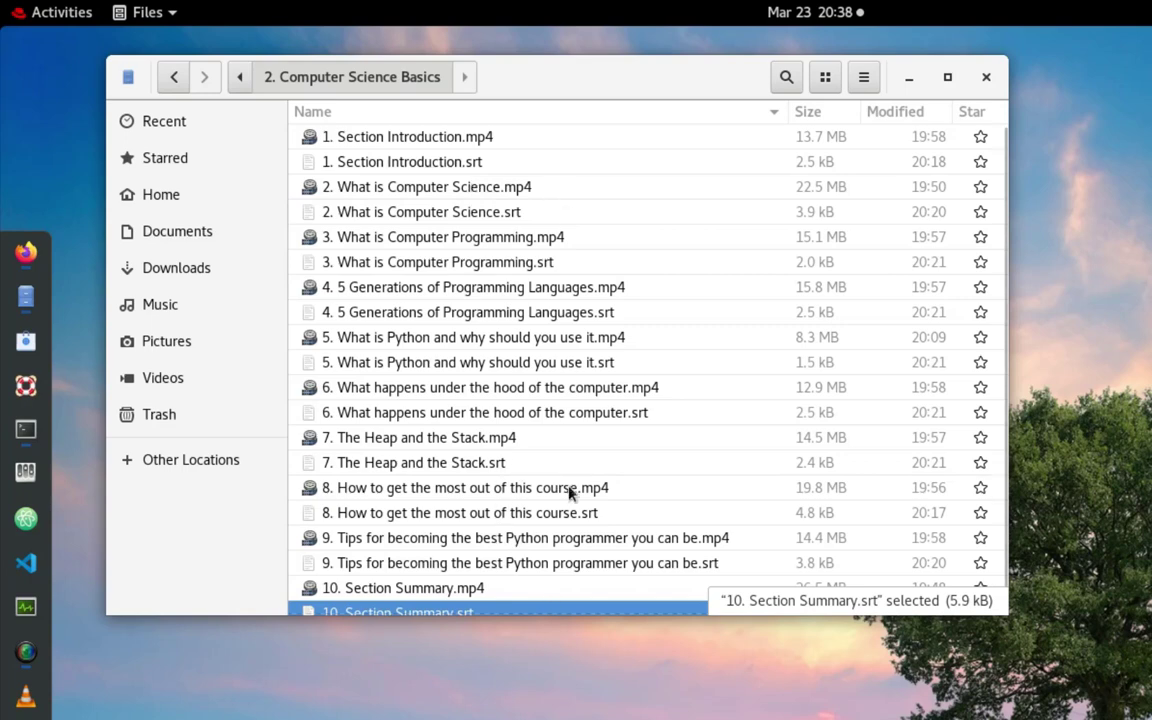
- Select 7. The Heap and the Stack.mp4 in the 2. Computer Science Basics folder
scroll(586, 553, "down", 1)
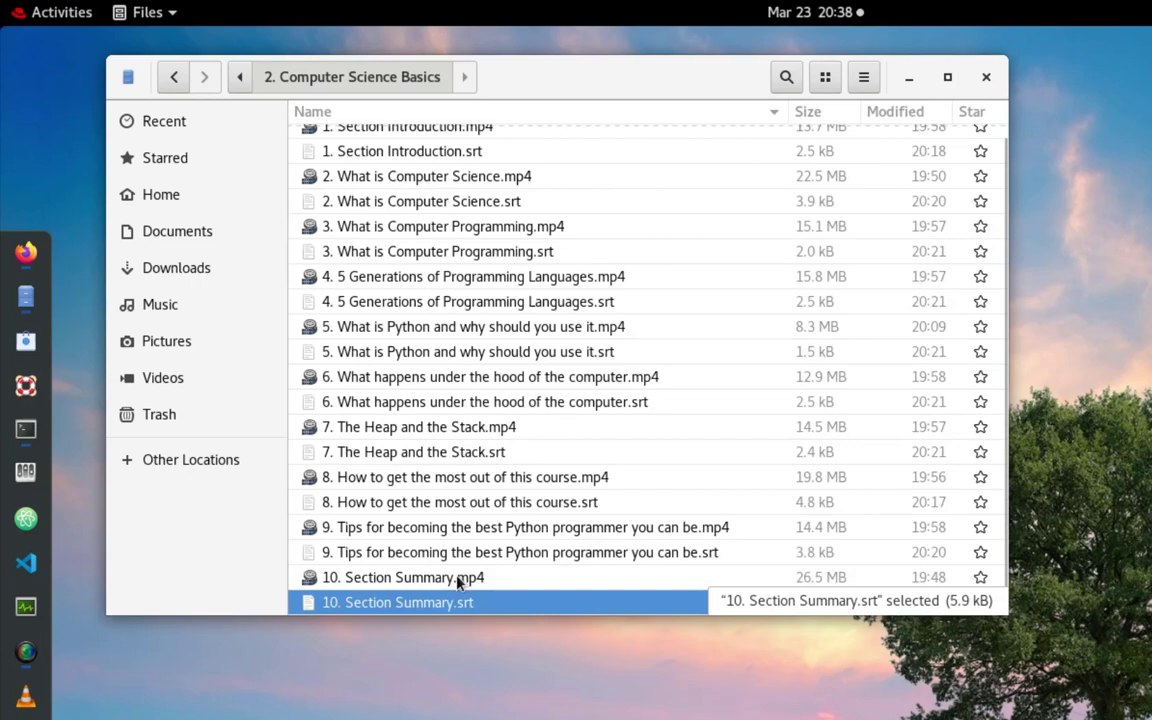
left_click(407, 427)
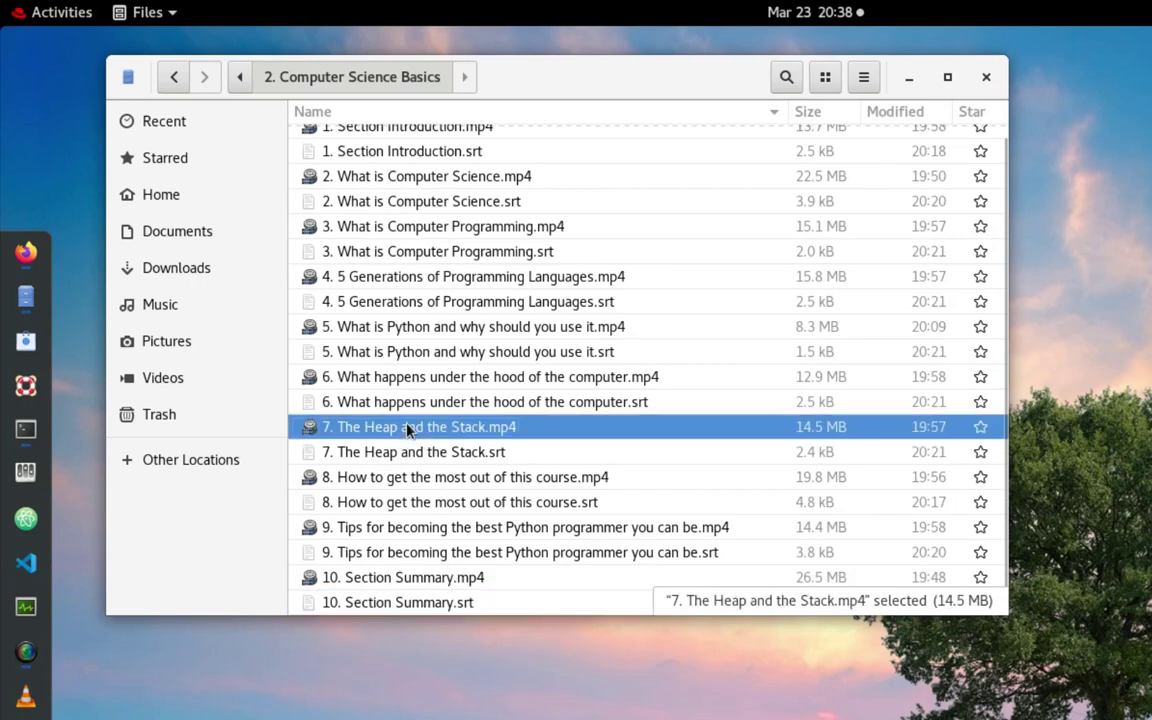
- Play The Heap and the Stack lesson in VLC, skip to 00:17, and shift the window left
double_click(407, 427)
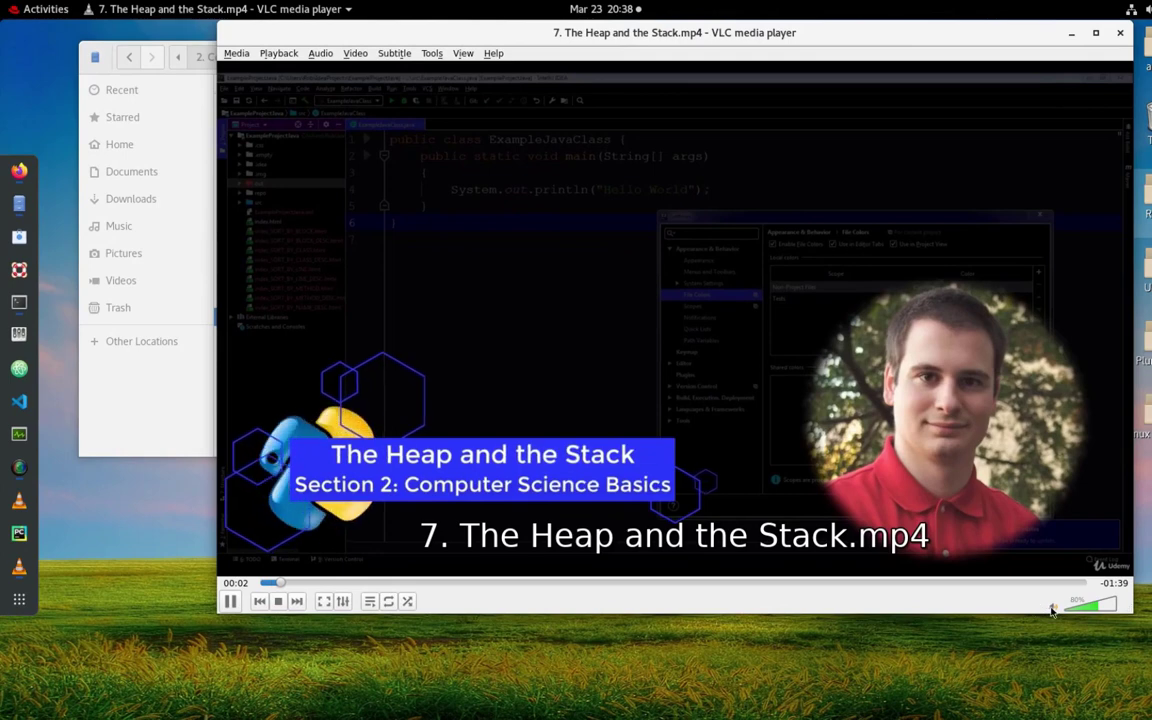
left_click(398, 583)
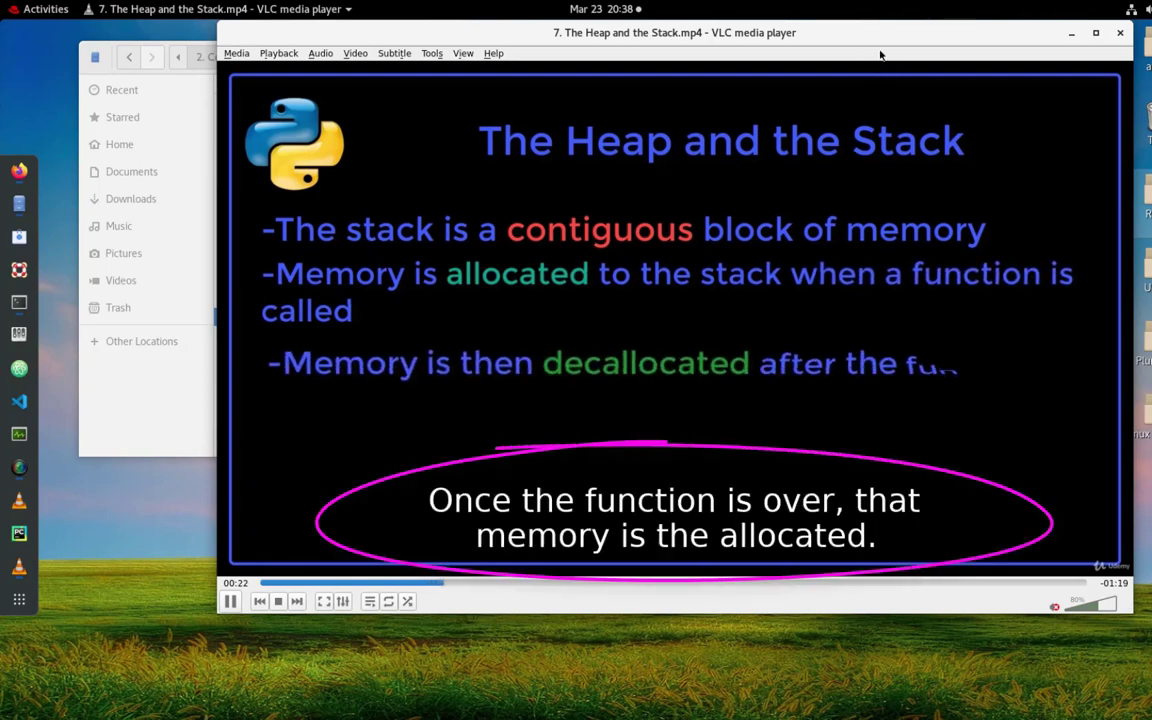
left_click_drag(880, 37, 842, 38)
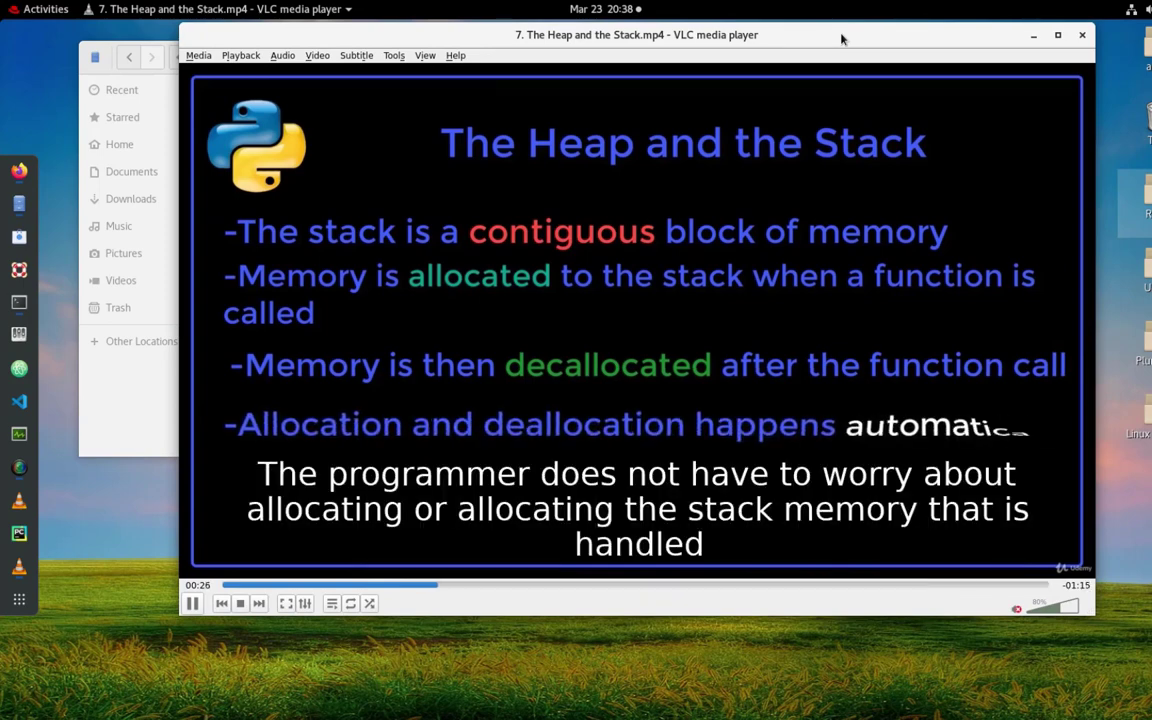
mouse_move(302, 68)
left_mouse_down()
mouse_move(334, 50)
mouse_move(372, 66)
left_mouse_up()
- Turn off captions with Subtitle > Sub Track > Disable
left_click(358, 56)
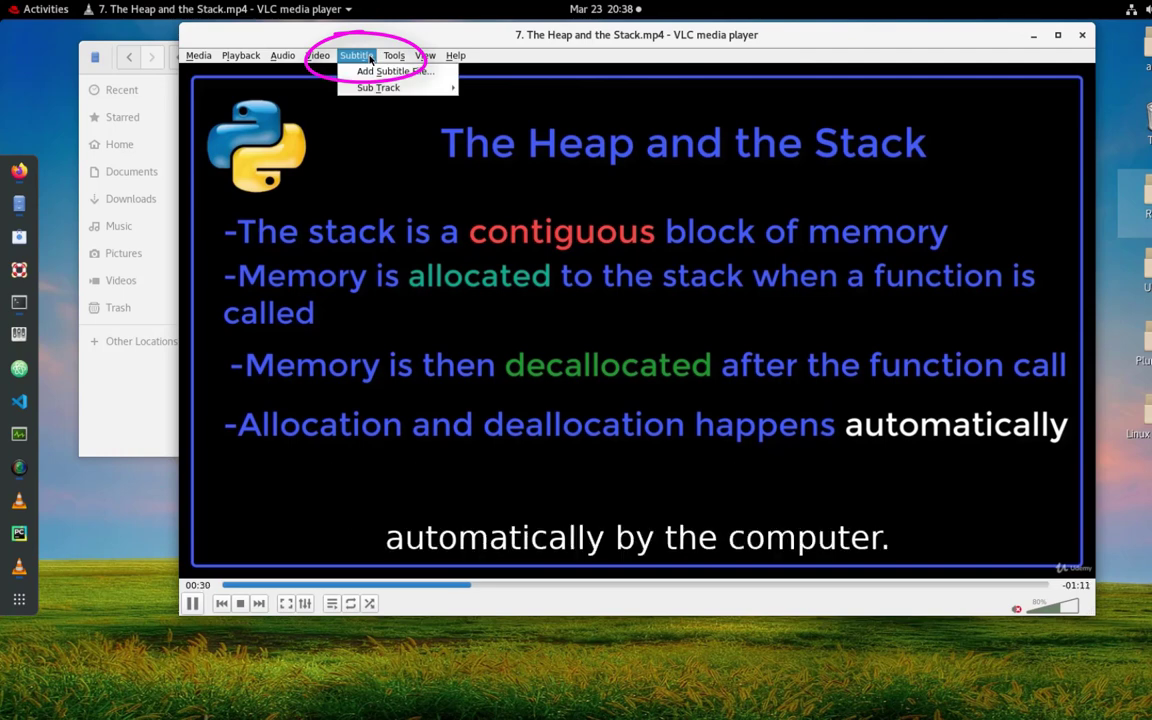
mouse_move(378, 87)
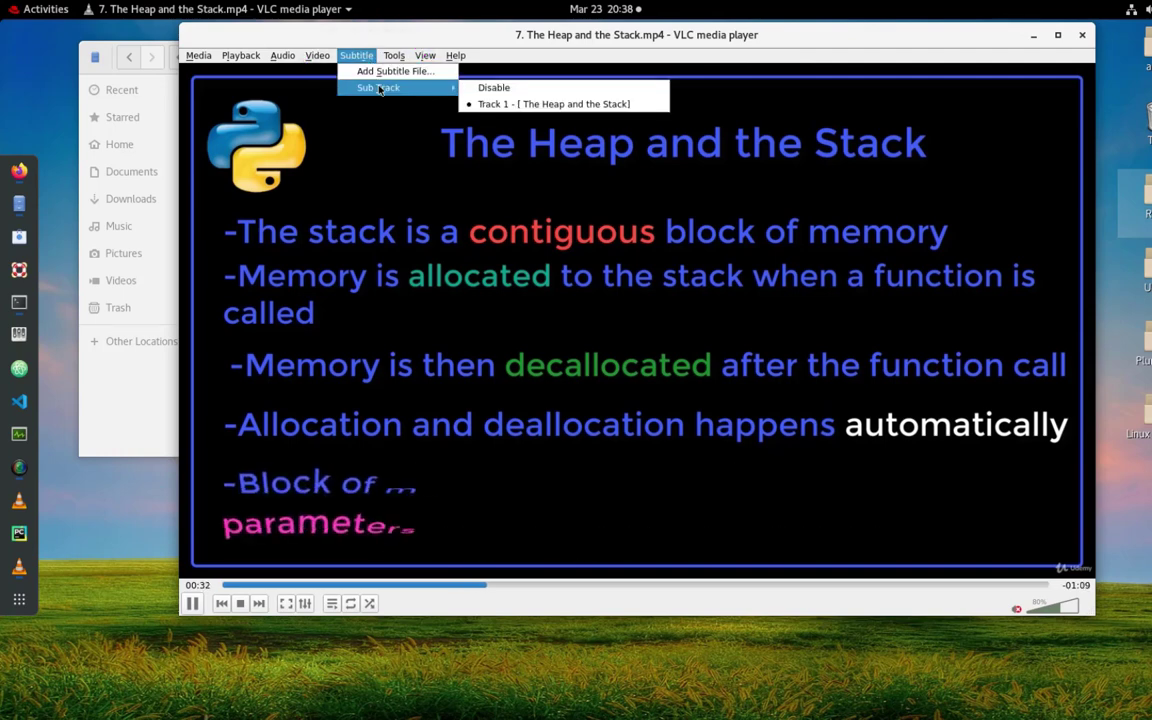
left_click_drag(544, 89, 546, 90)
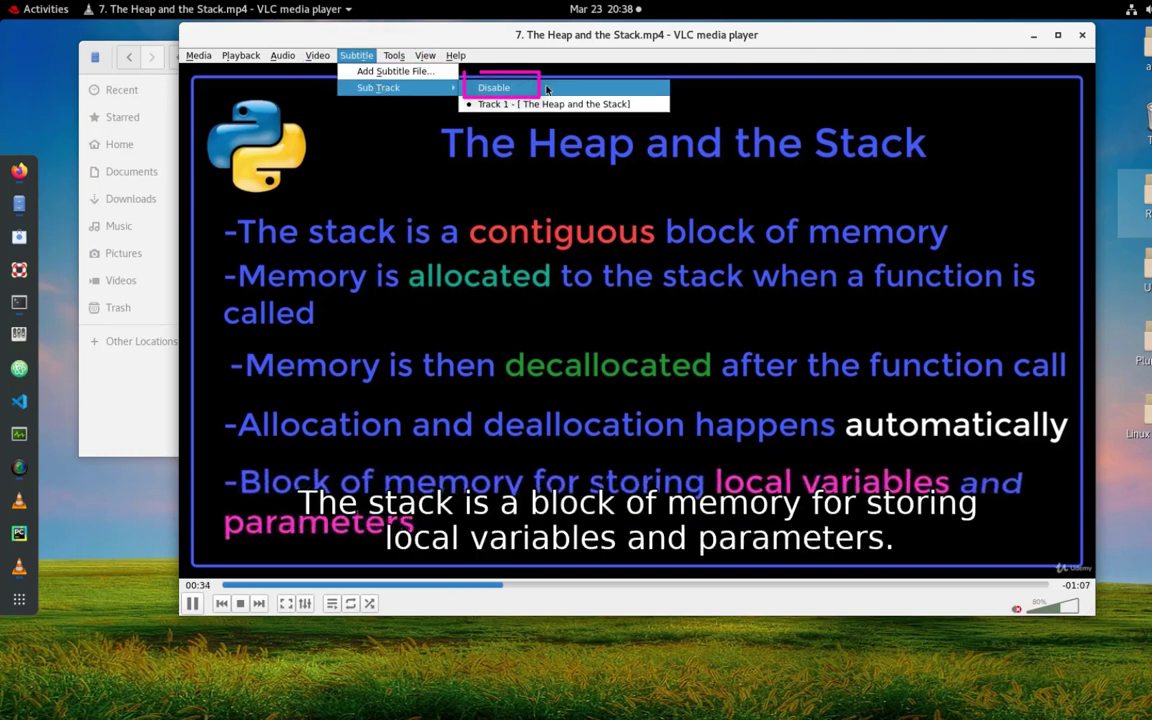
left_click(546, 89)
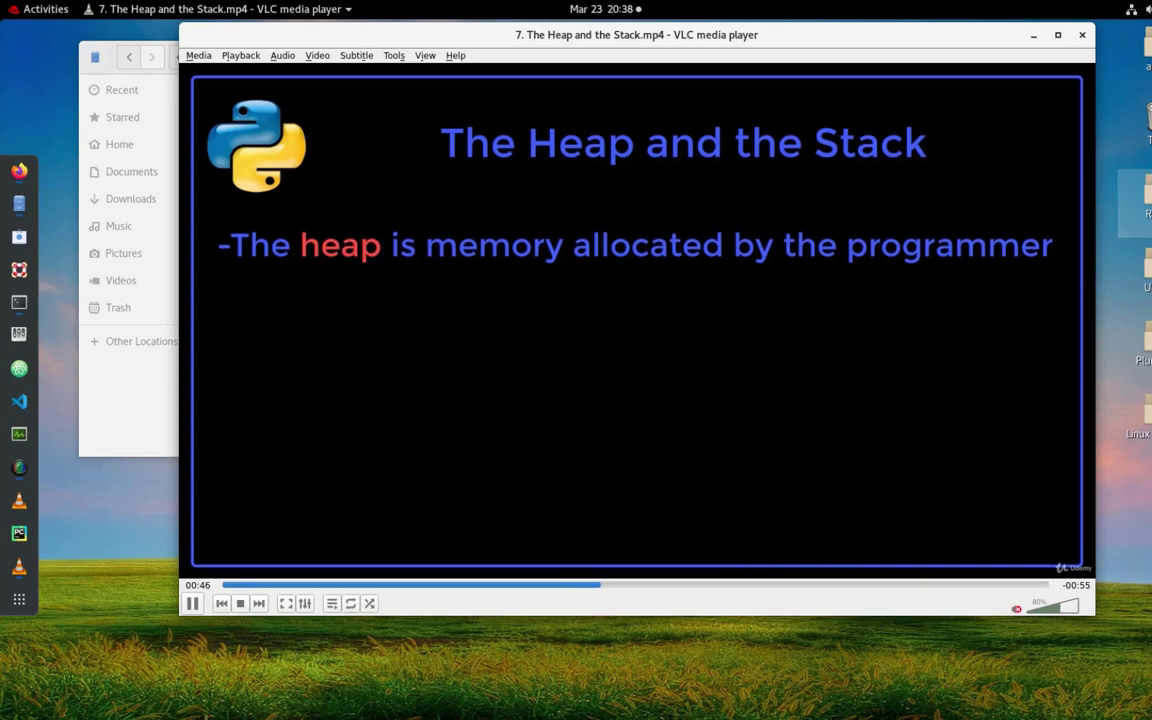
- Close lesson 7's player and play 8. How to get the most out of this course.mp4
left_click(1083, 37)
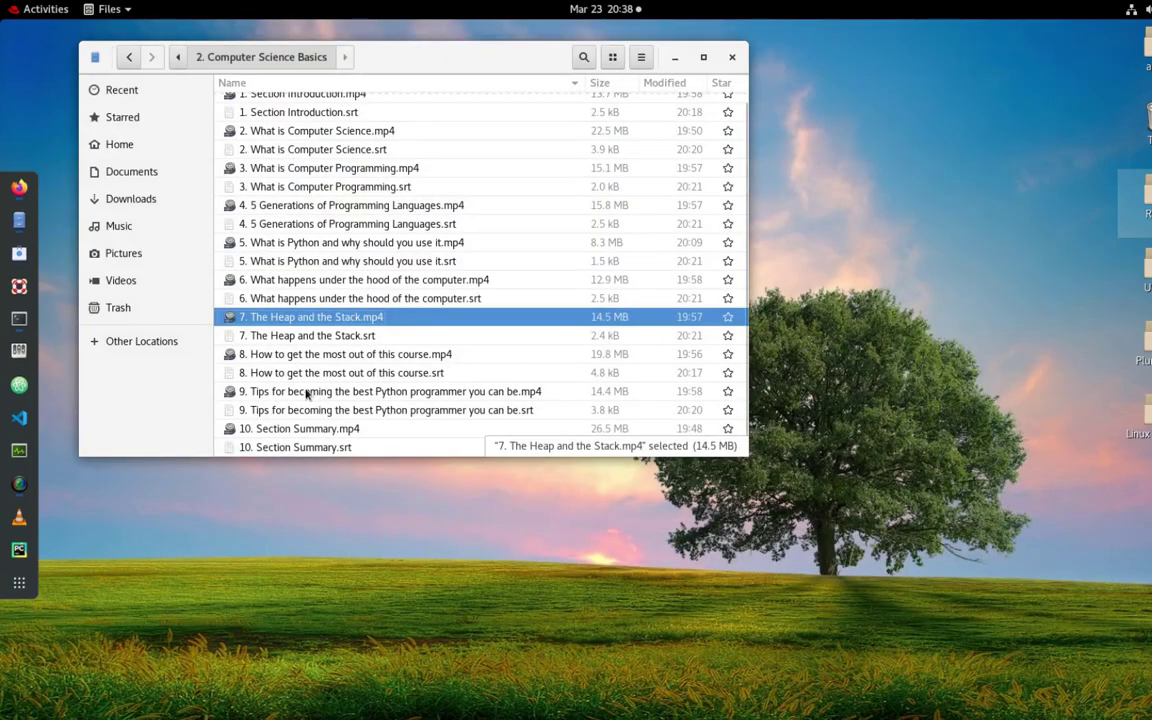
left_click(284, 356)
double_click(284, 356)
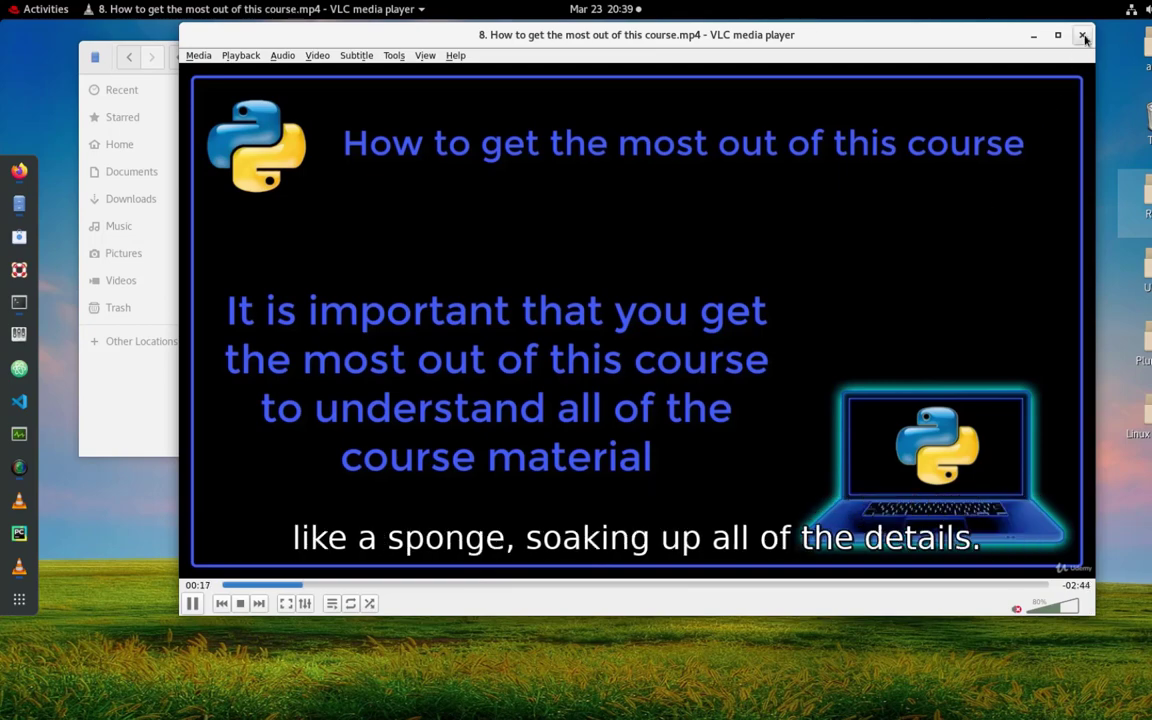
- Close the lesson 8 player and select 8. How to get the most out of this course.srt
left_click(1081, 35)
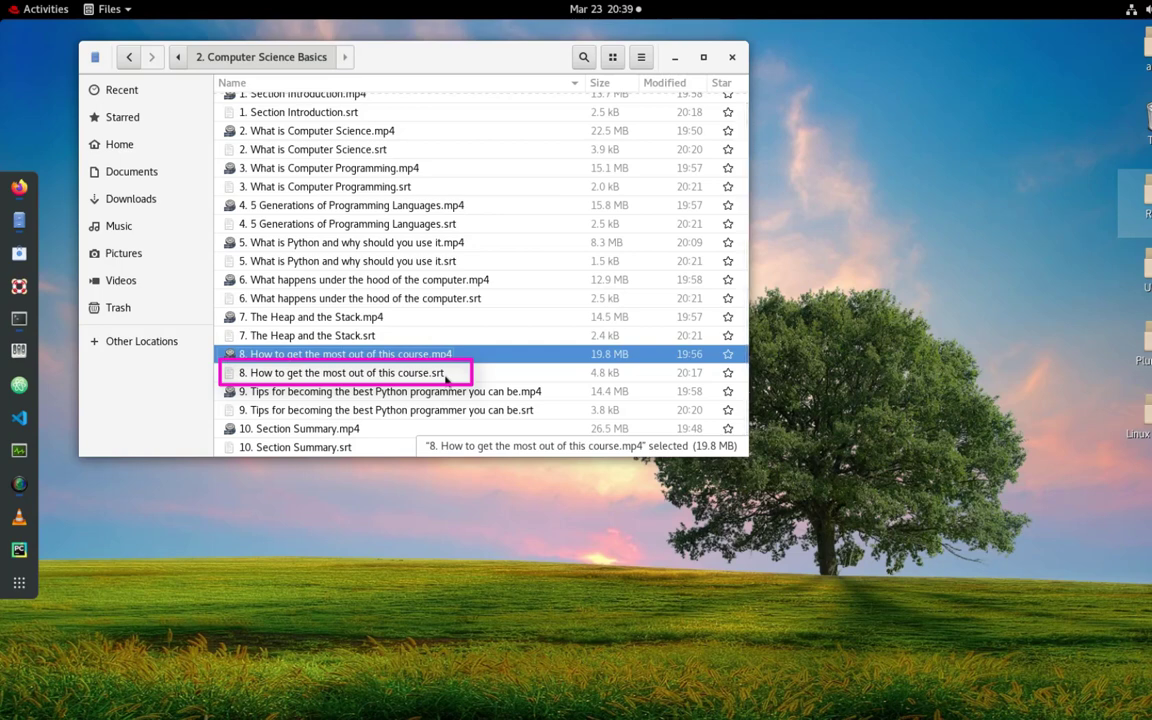
left_click(444, 376)
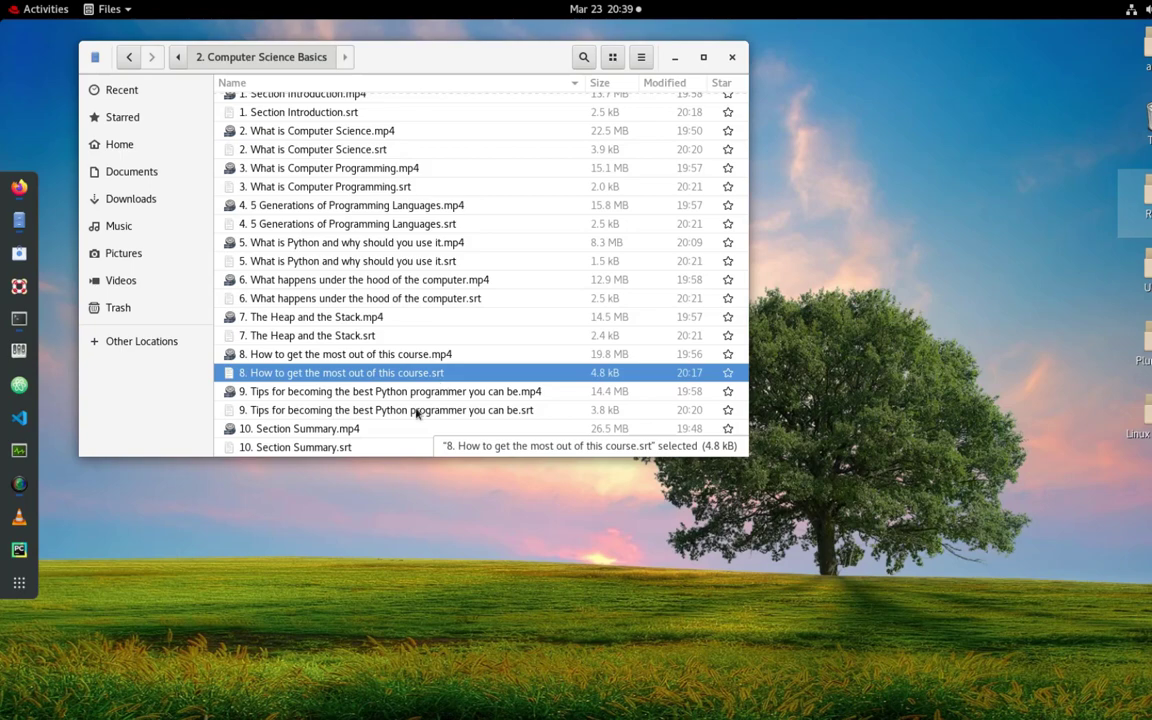
- Launch an empty VLC and set Subtitles / OSD preferred subtitle language to none
left_click(19, 517)
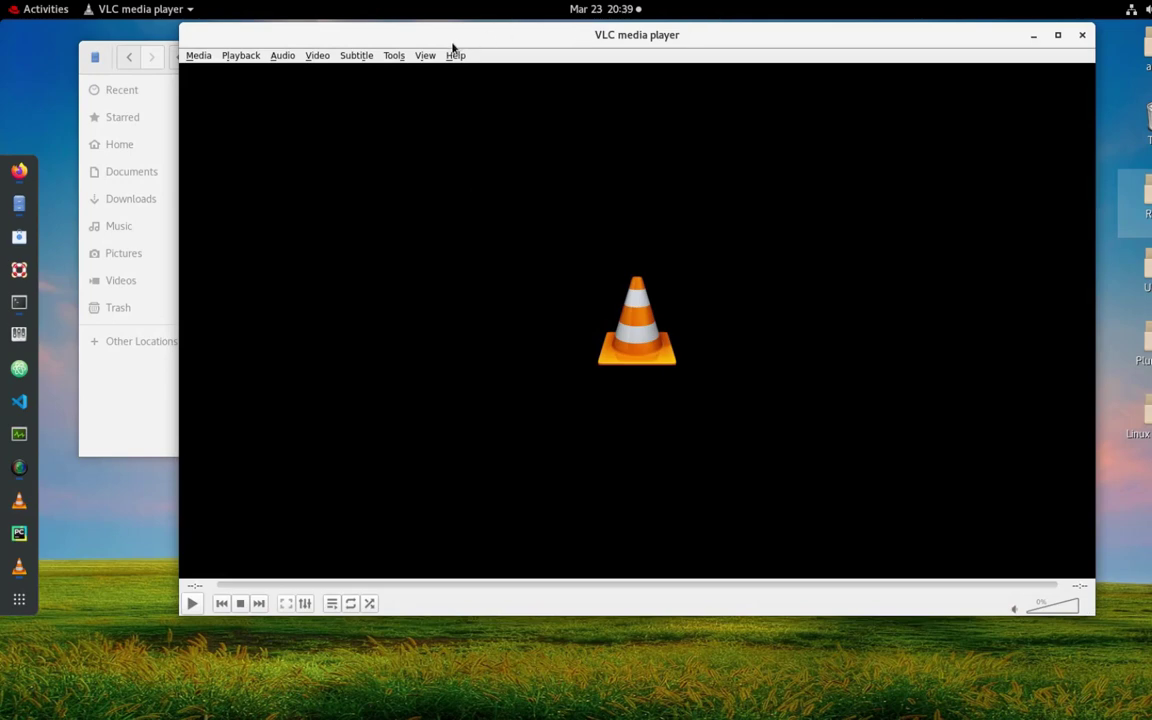
left_click(396, 57)
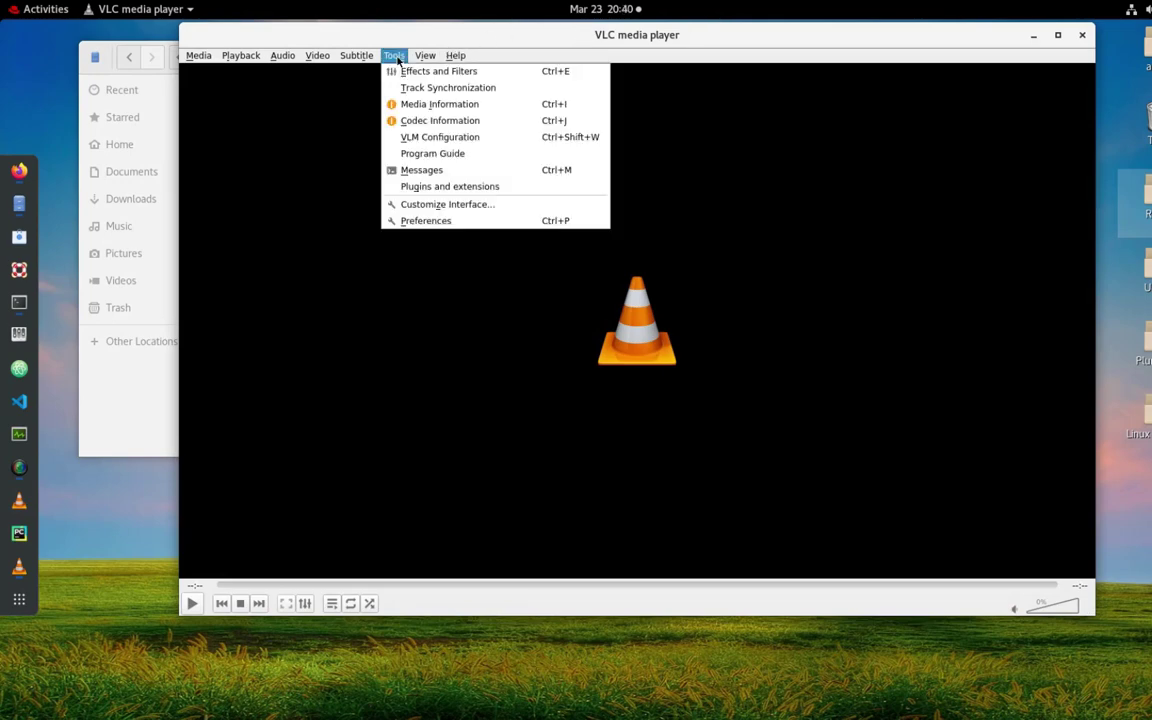
left_click(440, 221)
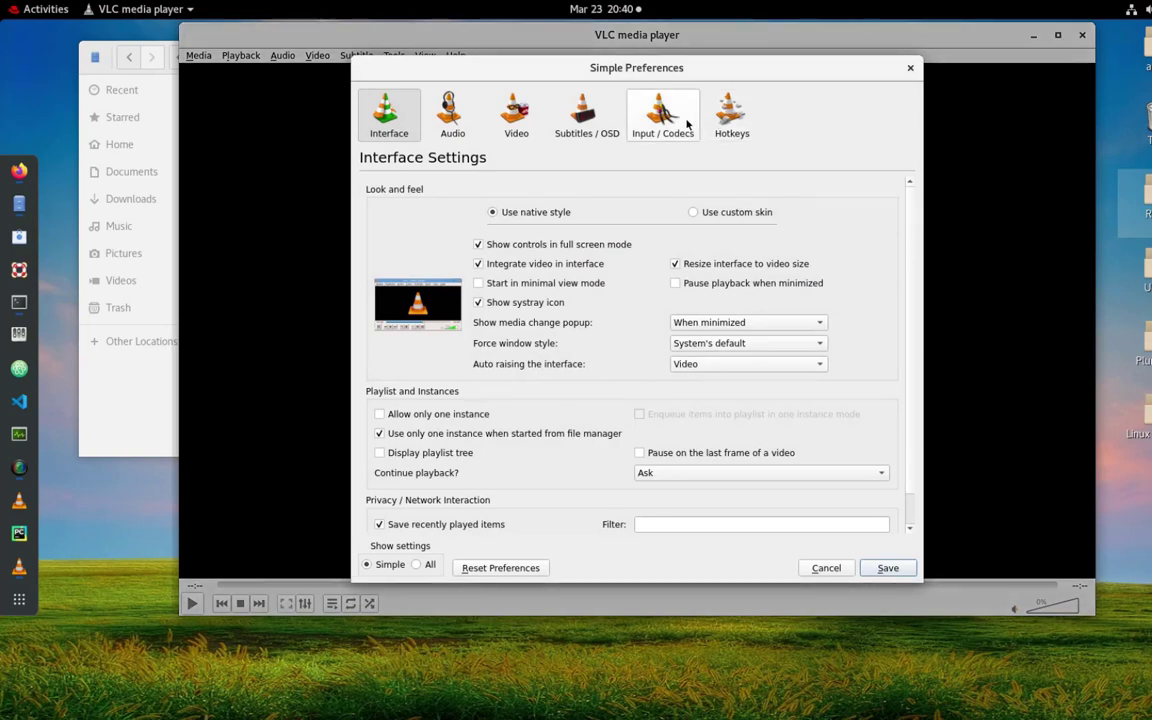
mouse_move(612, 82)
left_mouse_down()
mouse_move(548, 92)
mouse_move(585, 143)
left_mouse_up()
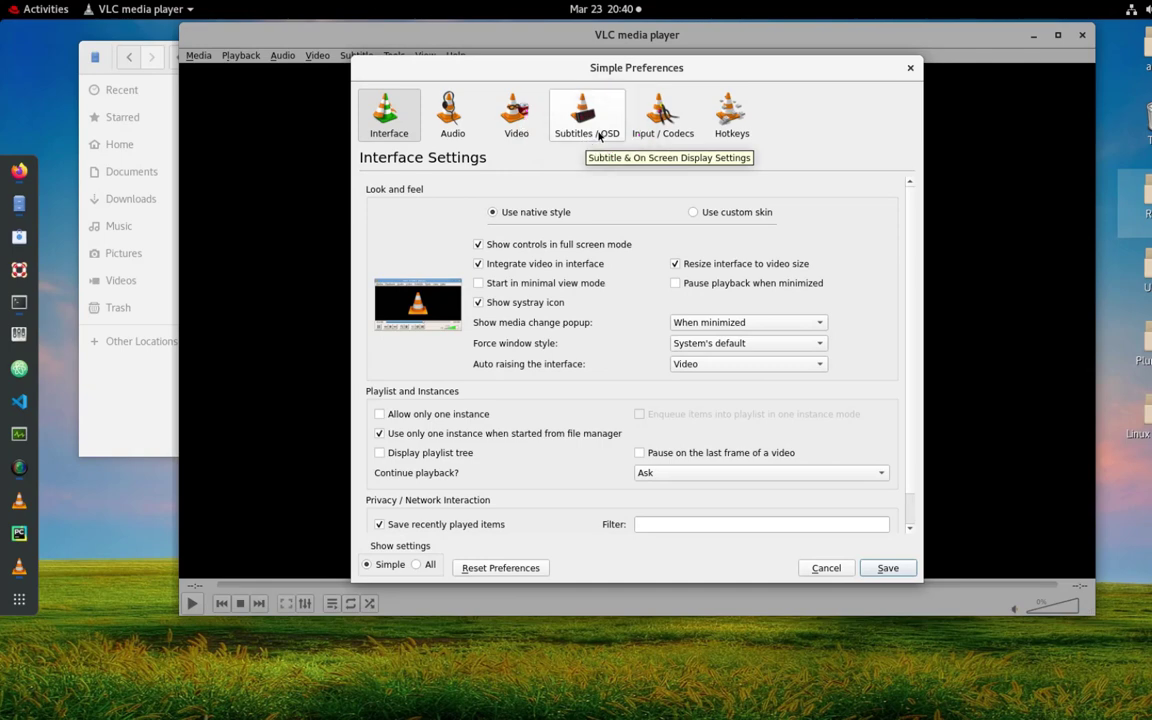
left_click(600, 136)
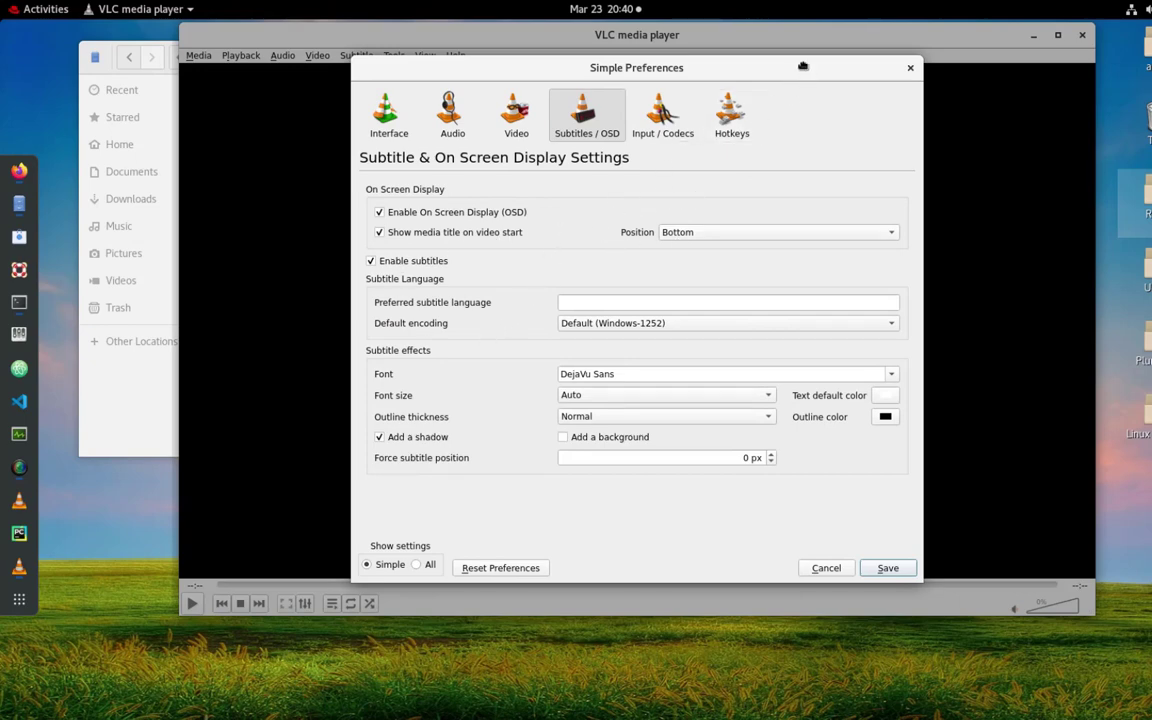
left_click_drag(803, 66, 762, 69)
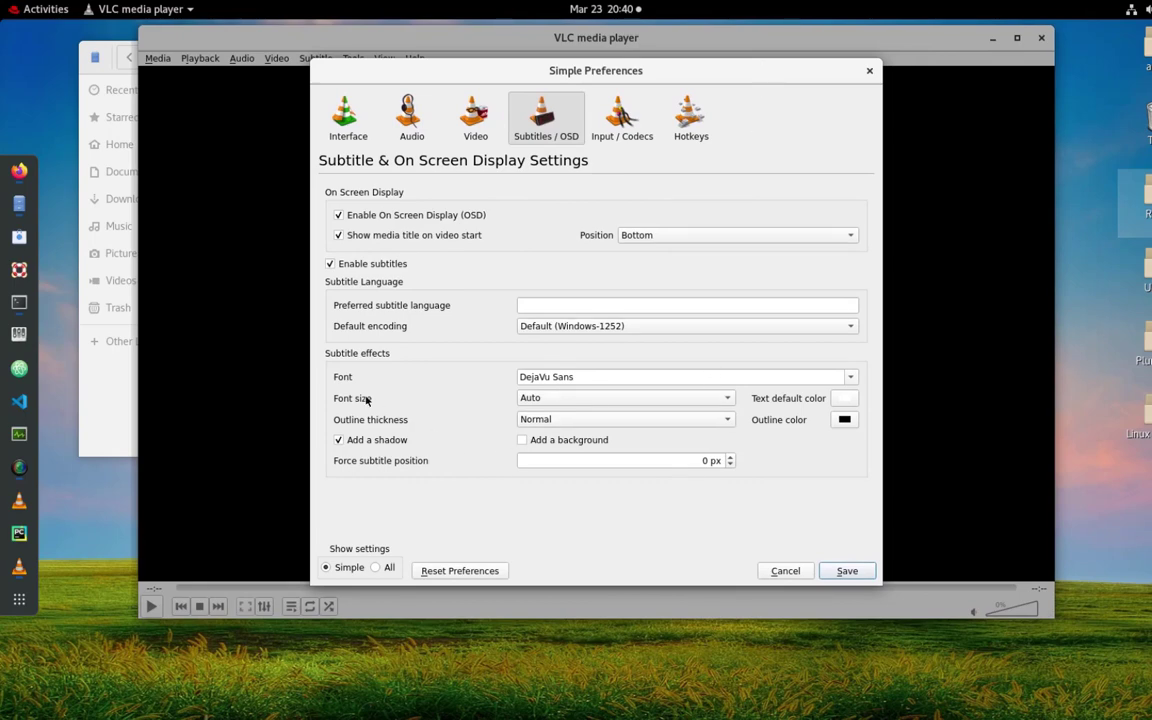
mouse_move(366, 400)
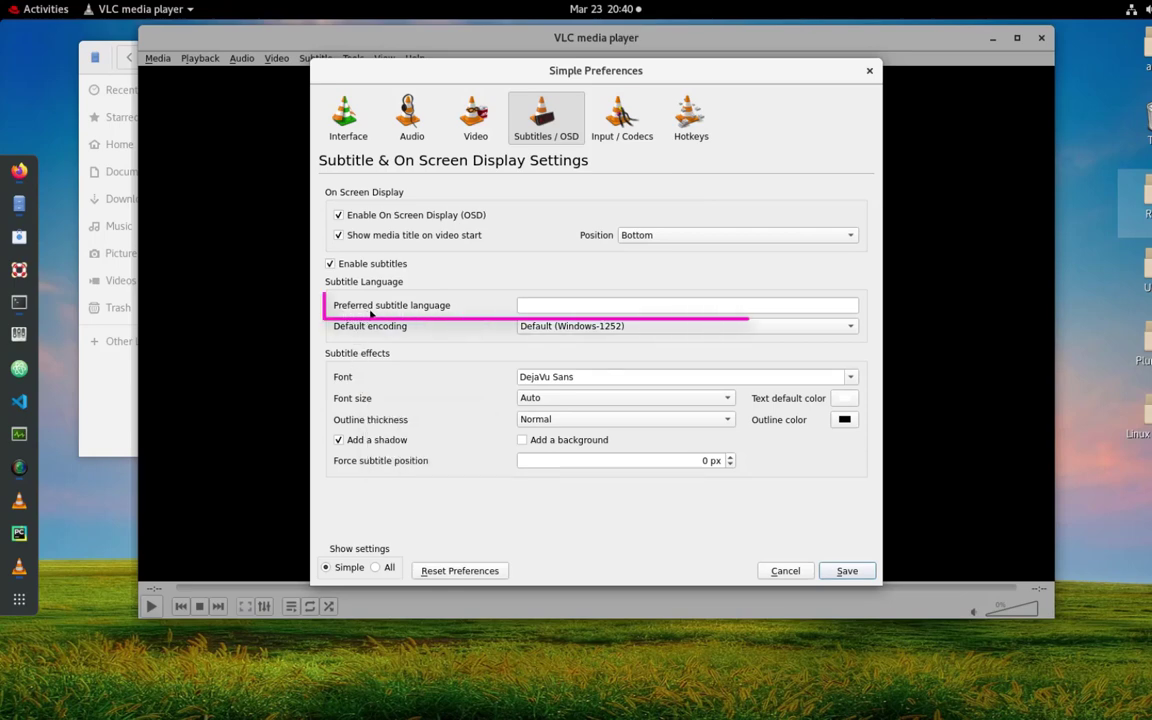
left_click(570, 302)
type("none")
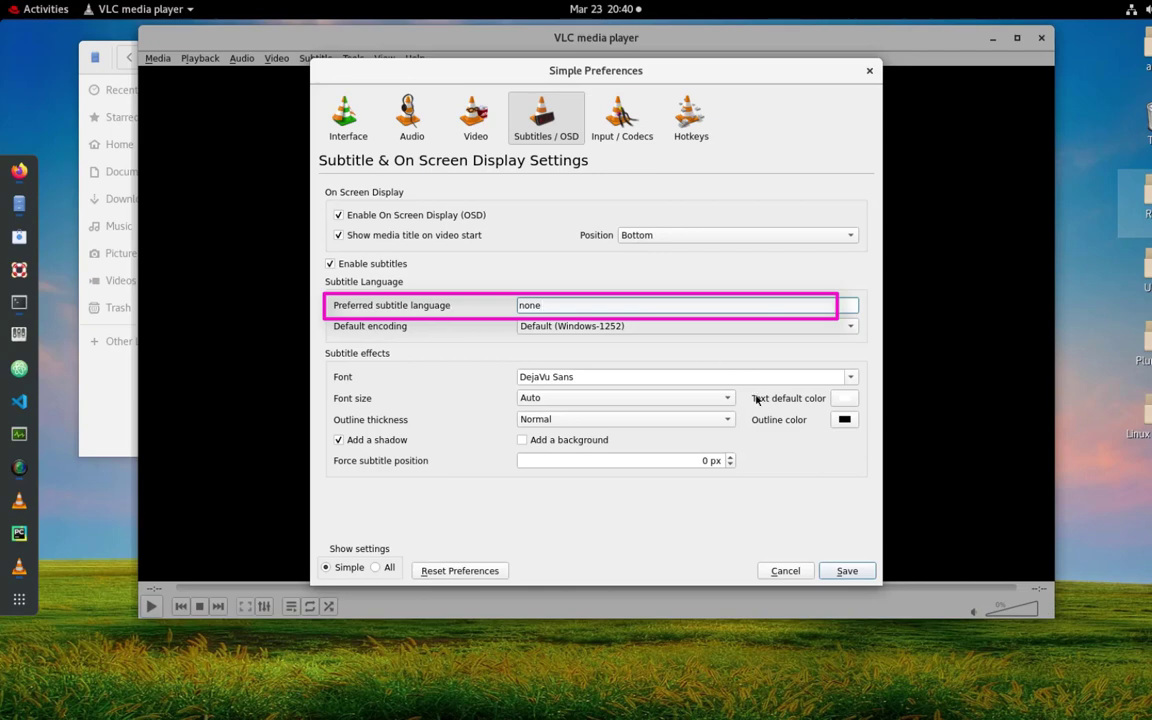
- Save the subtitle preferences, close VLC, and open the Python lesson 5 video
left_click(848, 571)
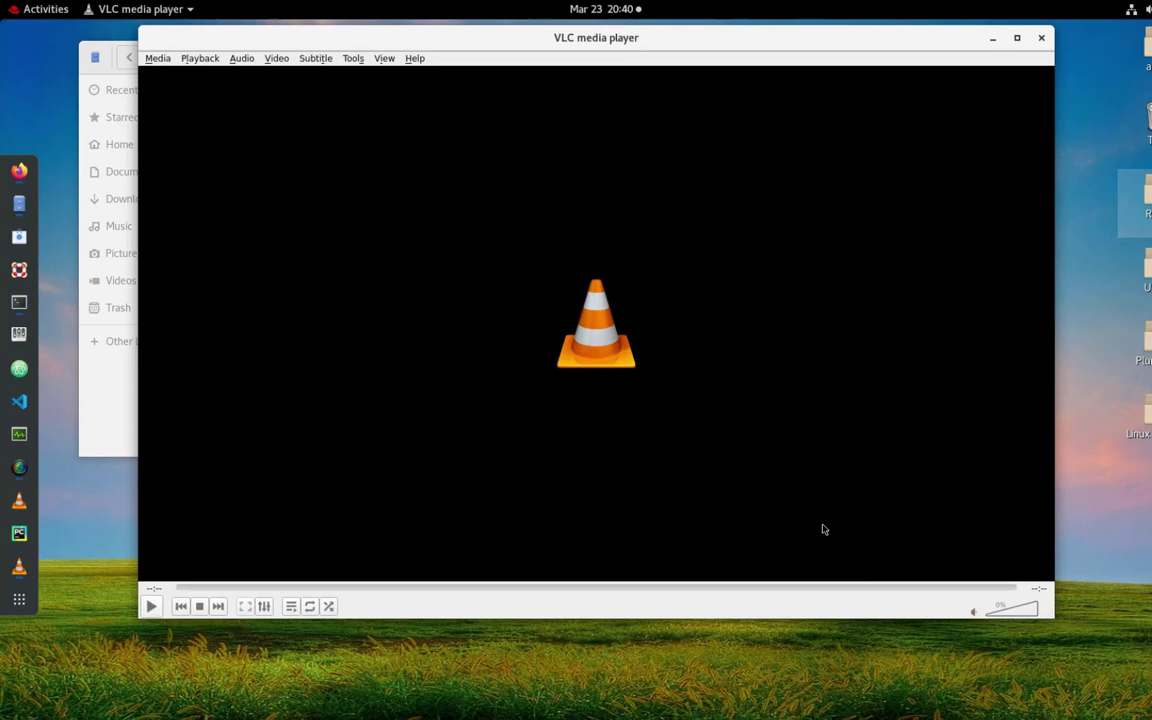
left_click(1043, 40)
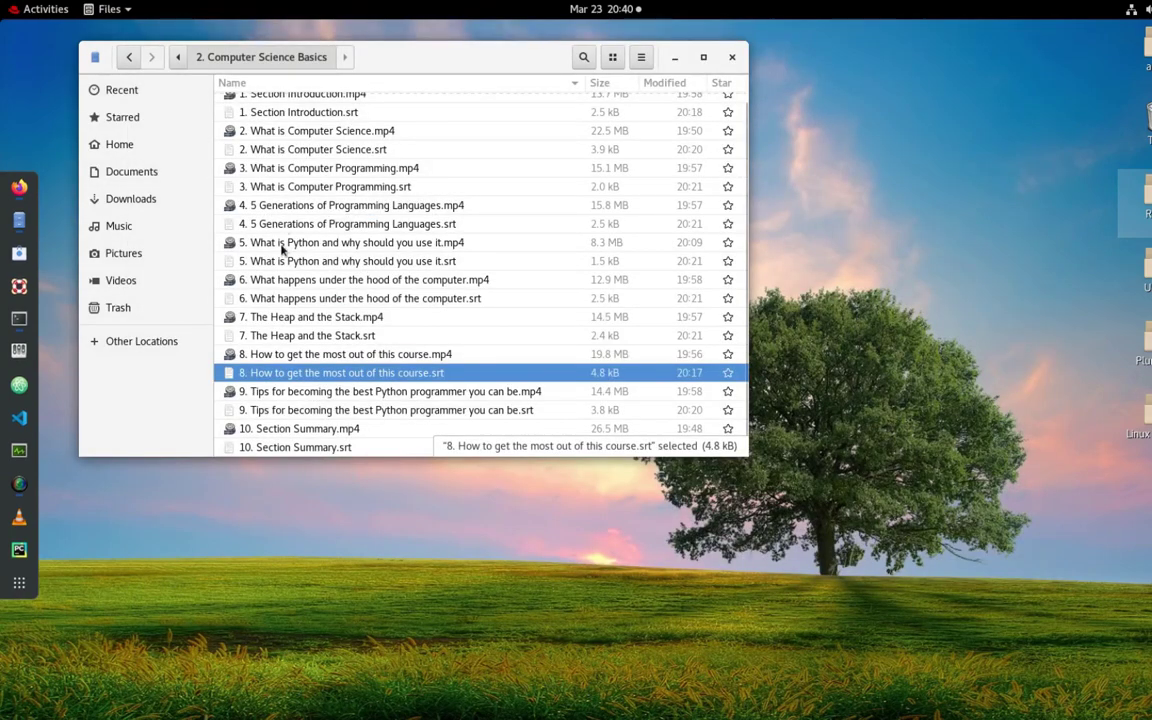
double_click(281, 244)
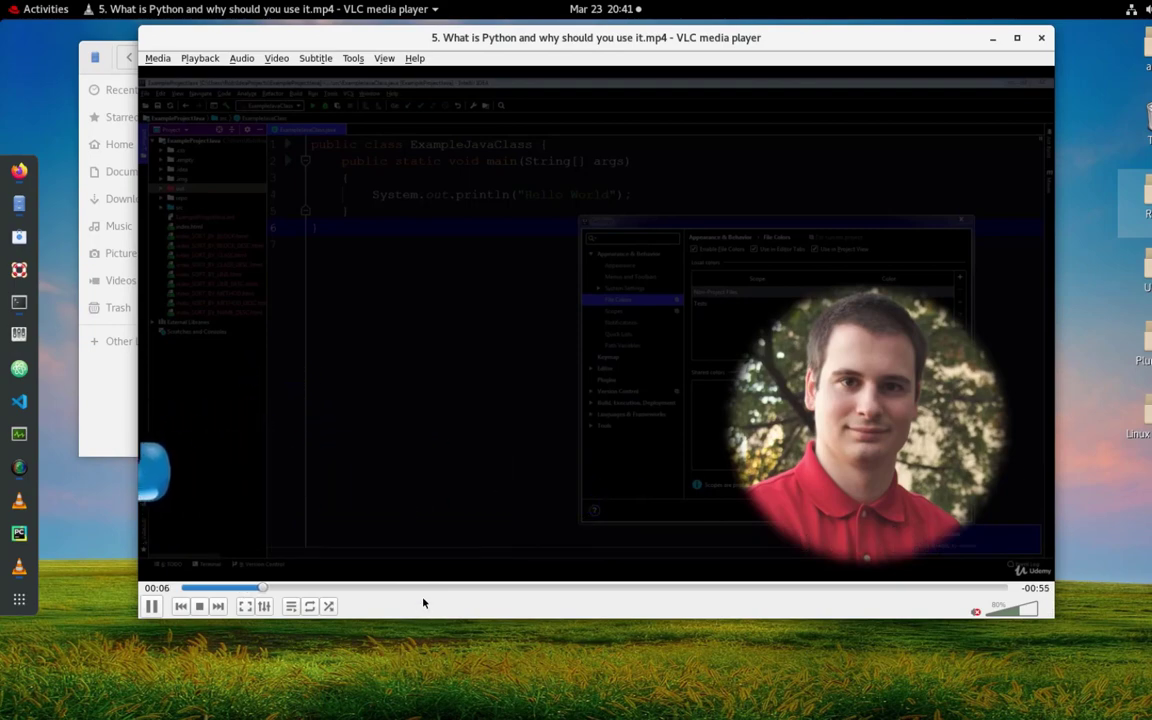
- Seek lesson 5 ahead to about 00:31 to confirm no captions, then close the player
left_click(380, 590)
left_click(466, 590)
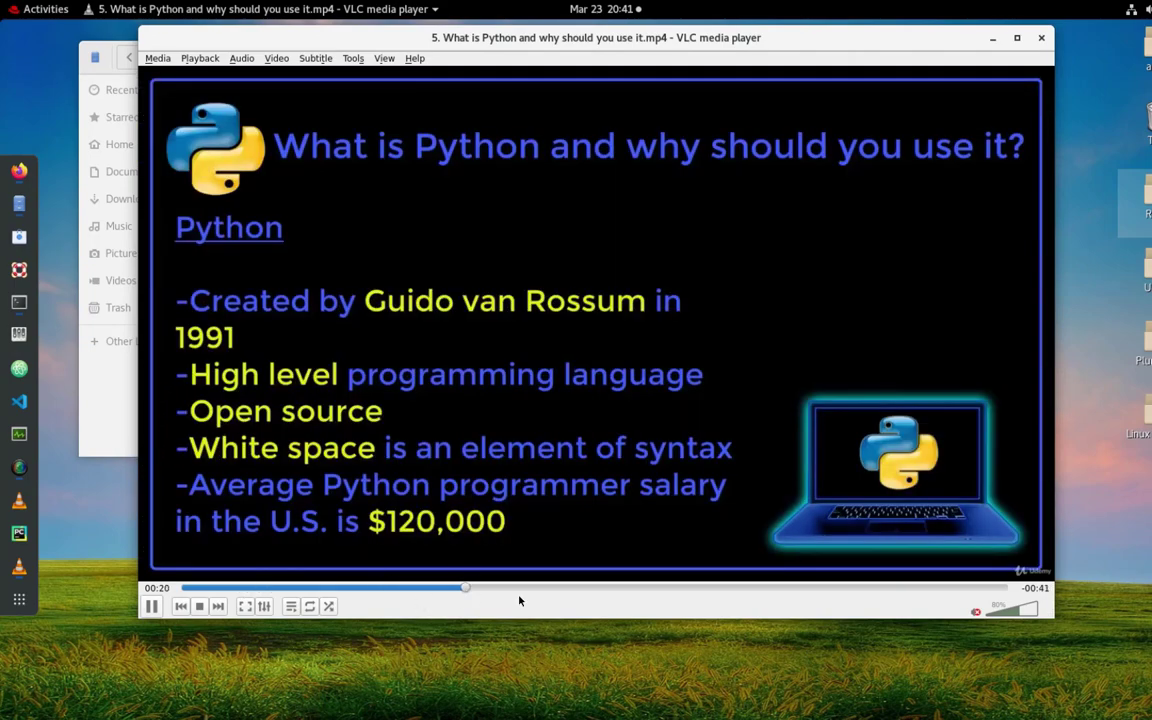
left_click(612, 590)
left_click(1040, 39)
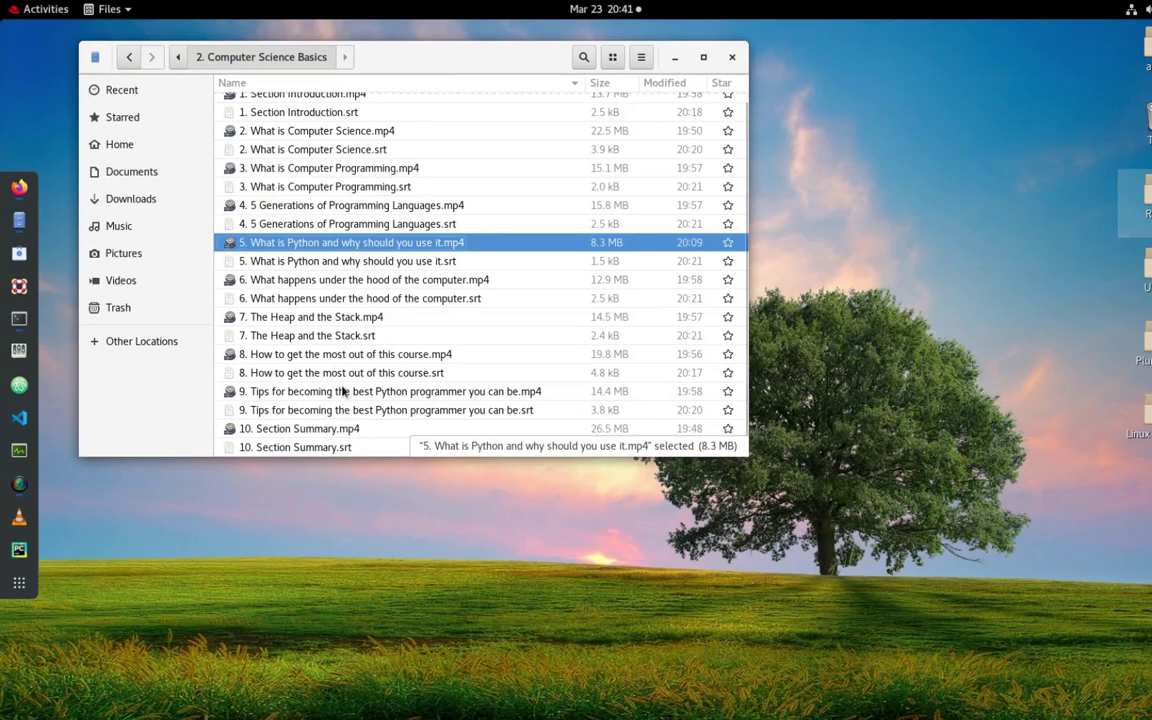
- Play lesson 8 and seek to about 01:11, checking that no captions appear
double_click(268, 356)
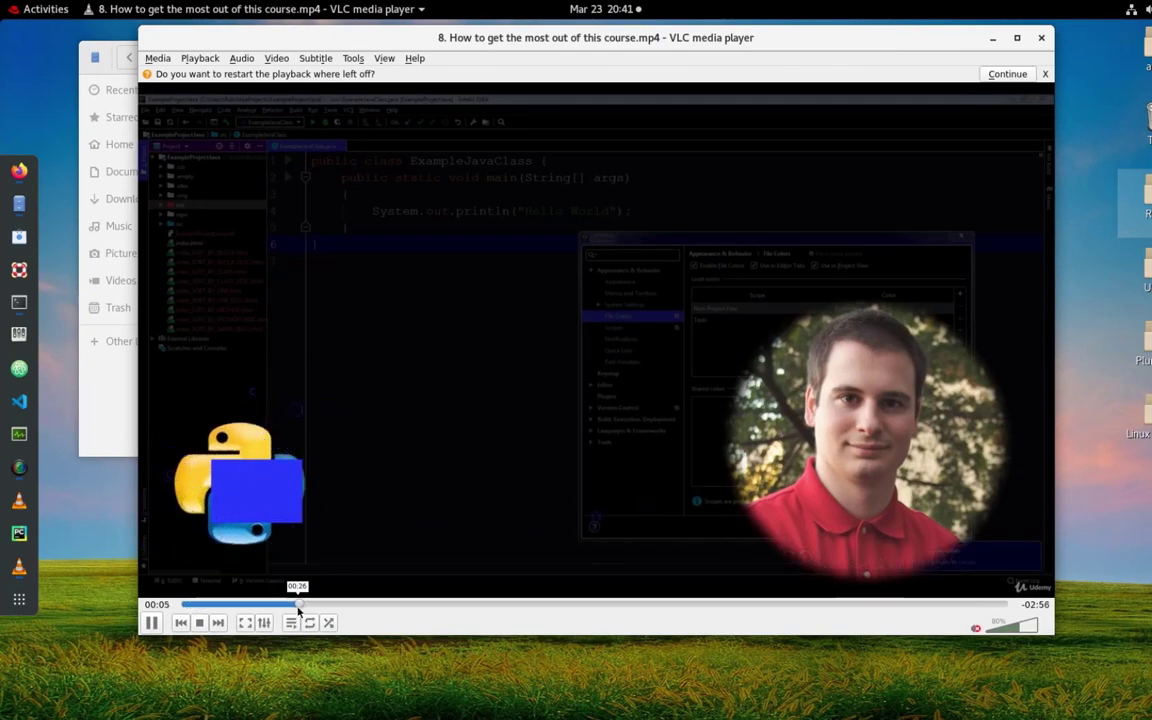
left_click(300, 604)
left_click_drag(376, 588, 510, 589)
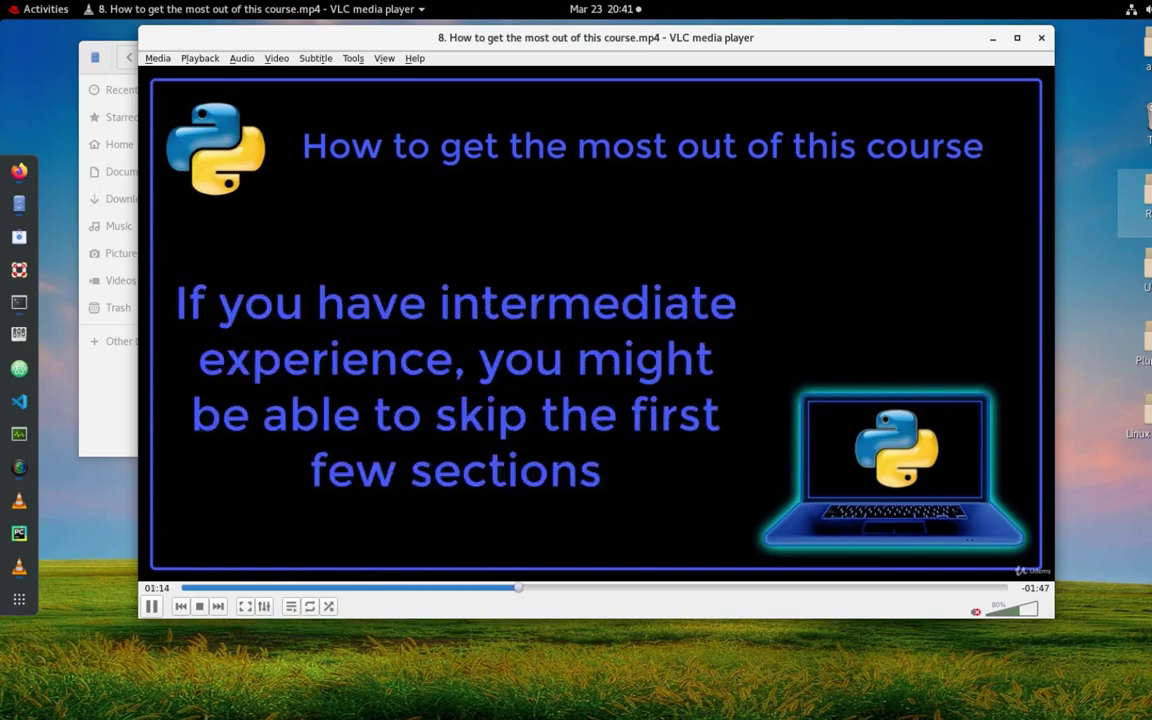
left_click_drag(869, 43, 893, 319)
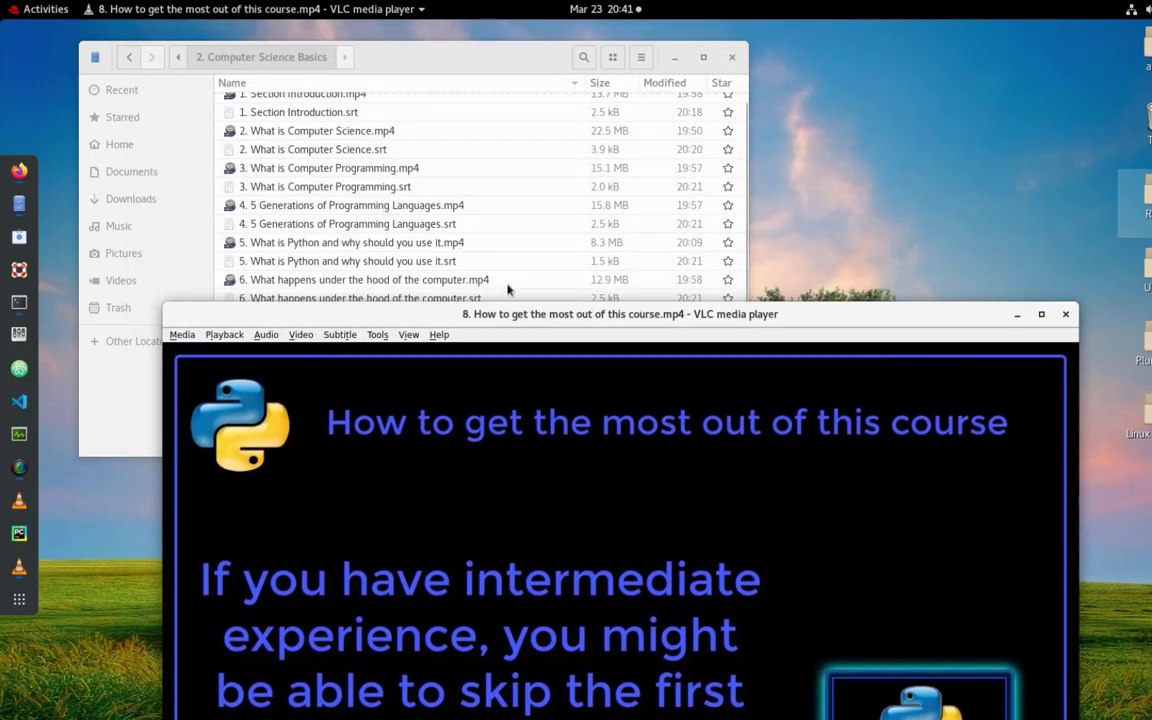
mouse_move(550, 315)
left_mouse_down()
mouse_move(481, 35)
mouse_move(511, 58)
left_mouse_up()
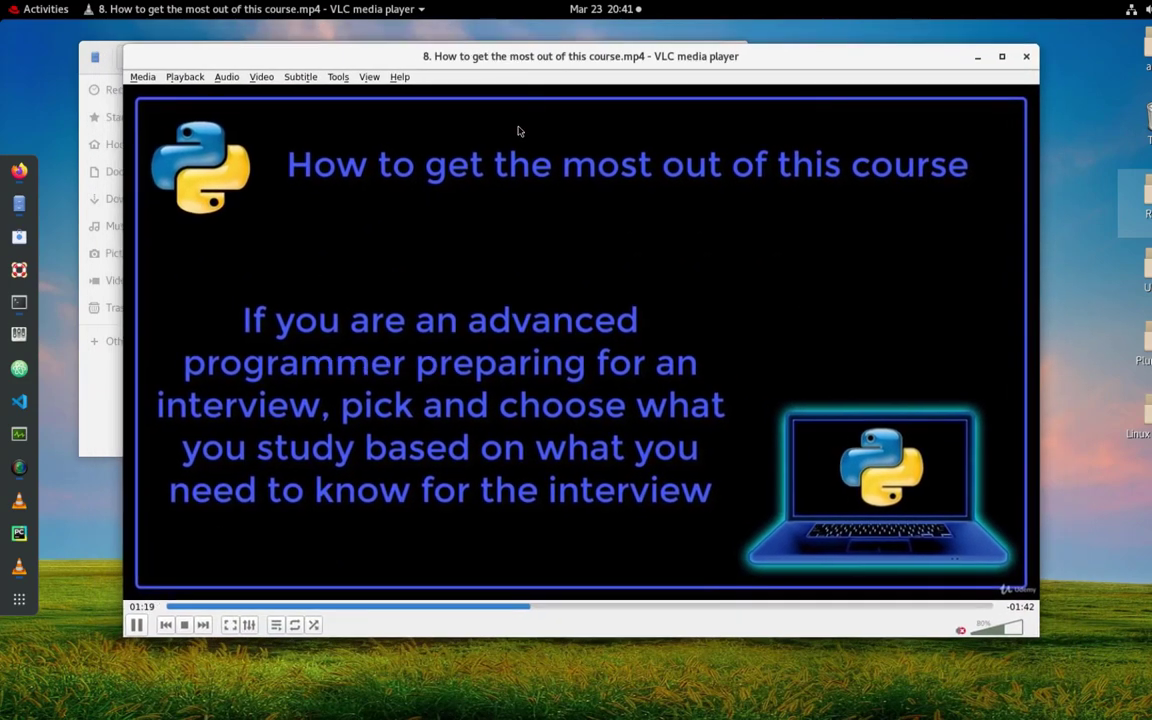
- Delete 'none' from the Subtitles / OSD preferred subtitle language field and save
left_click(339, 79)
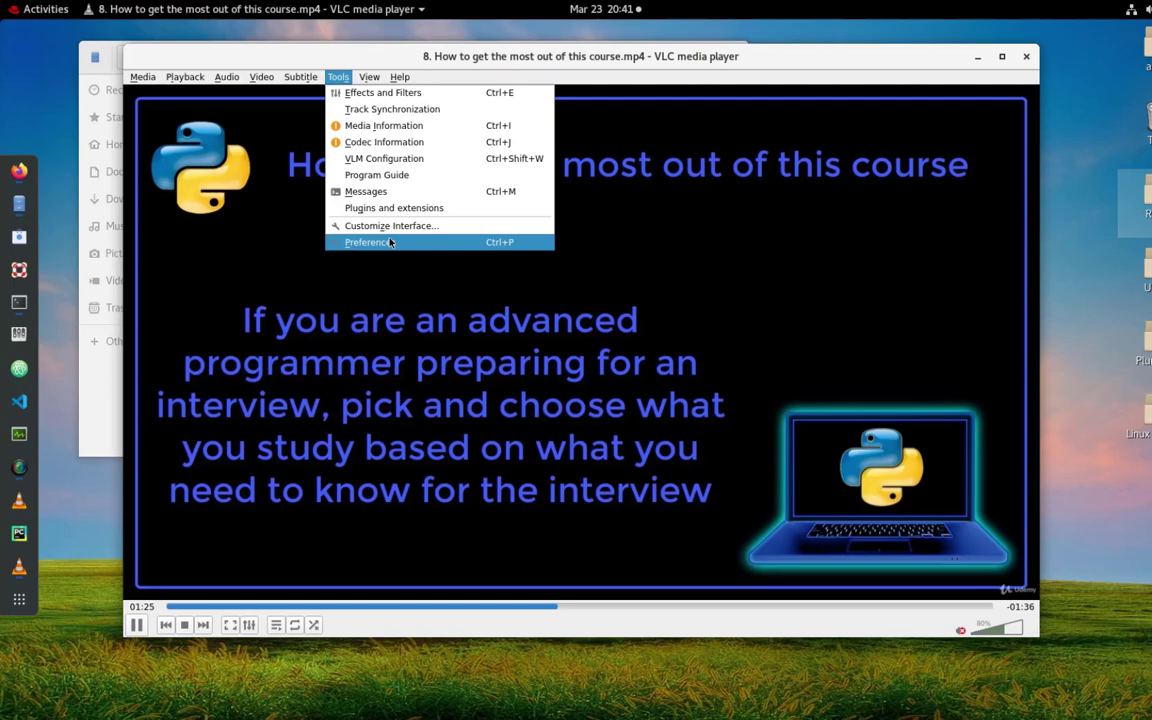
left_click(380, 242)
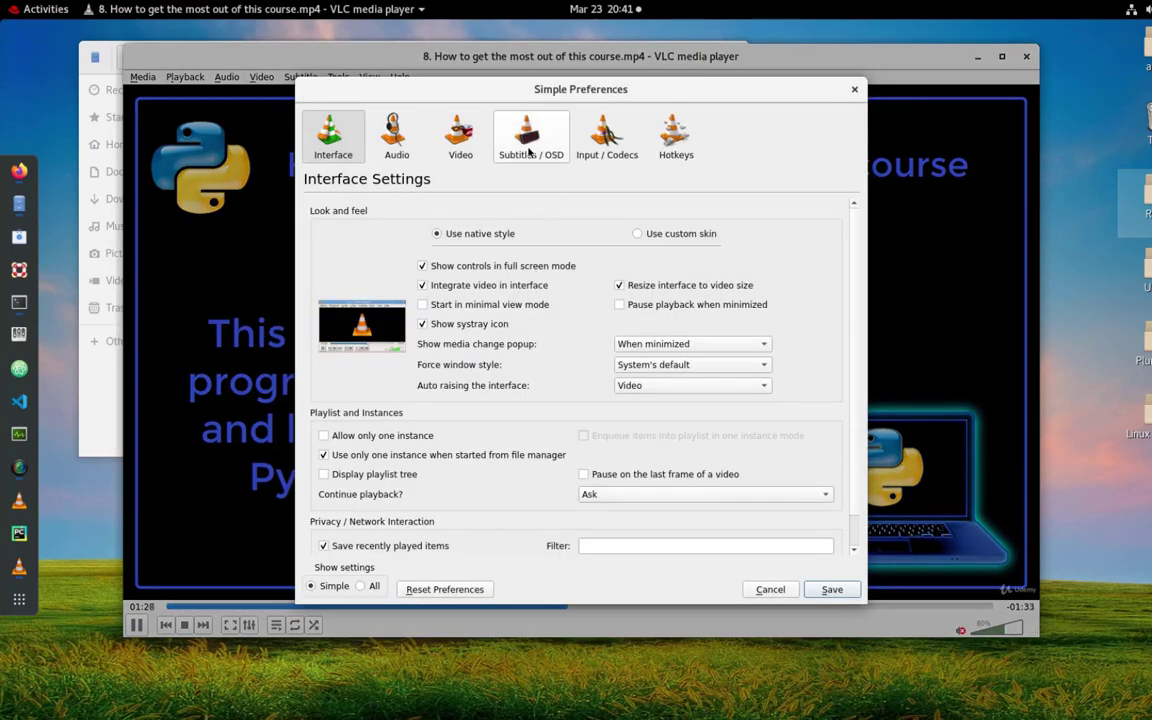
left_click(530, 151)
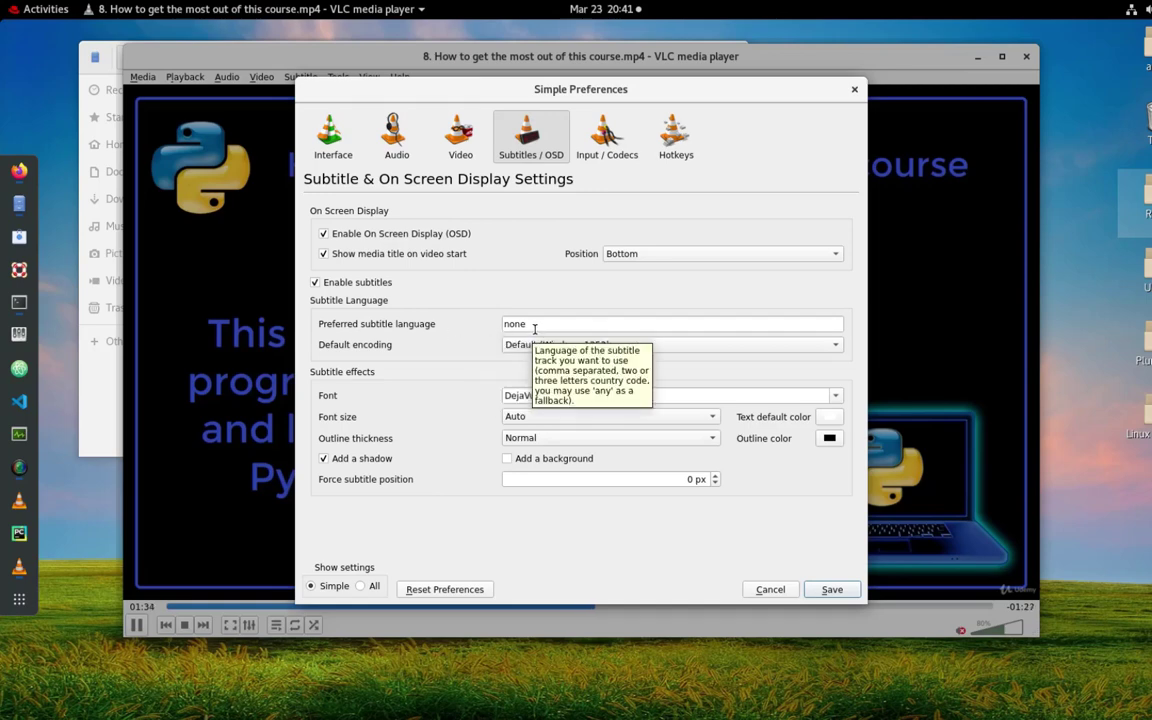
left_click_drag(536, 324, 463, 320)
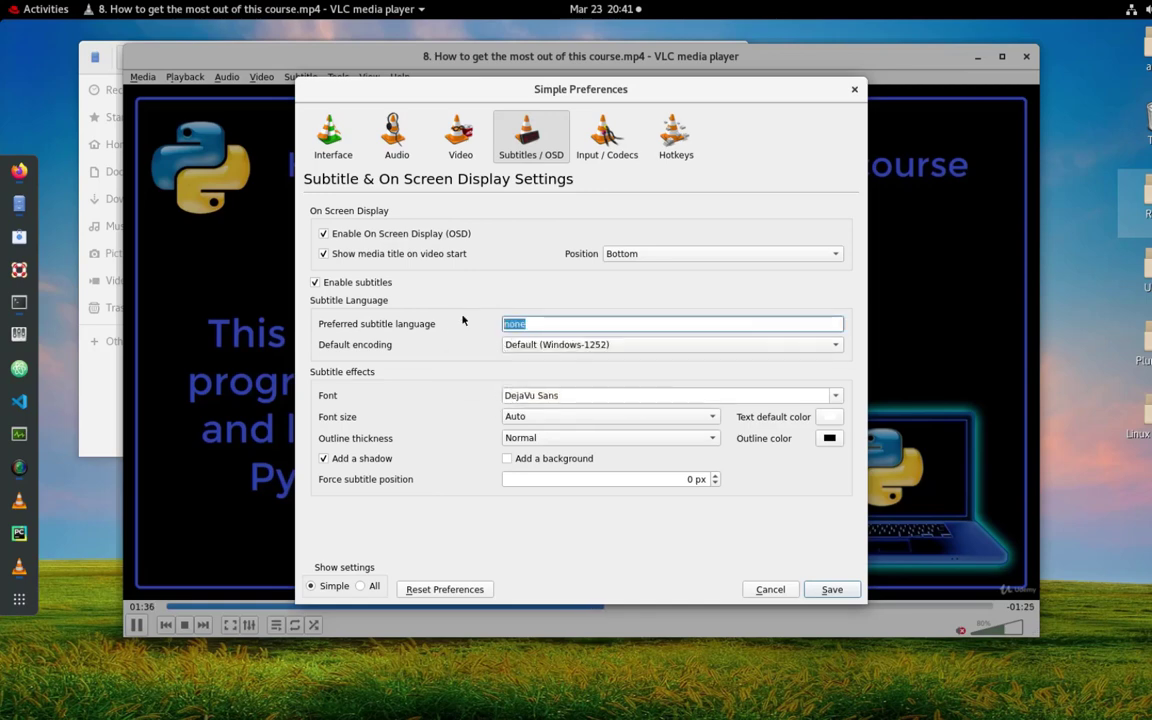
key("BackSpace")
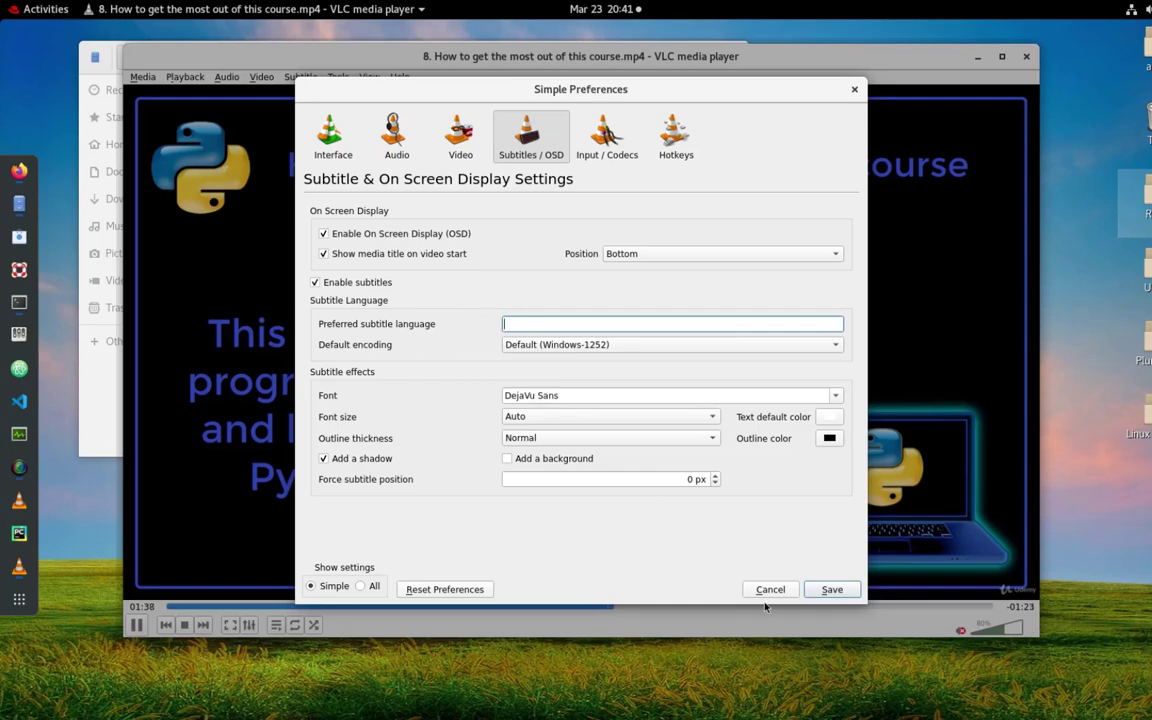
left_click(832, 590)
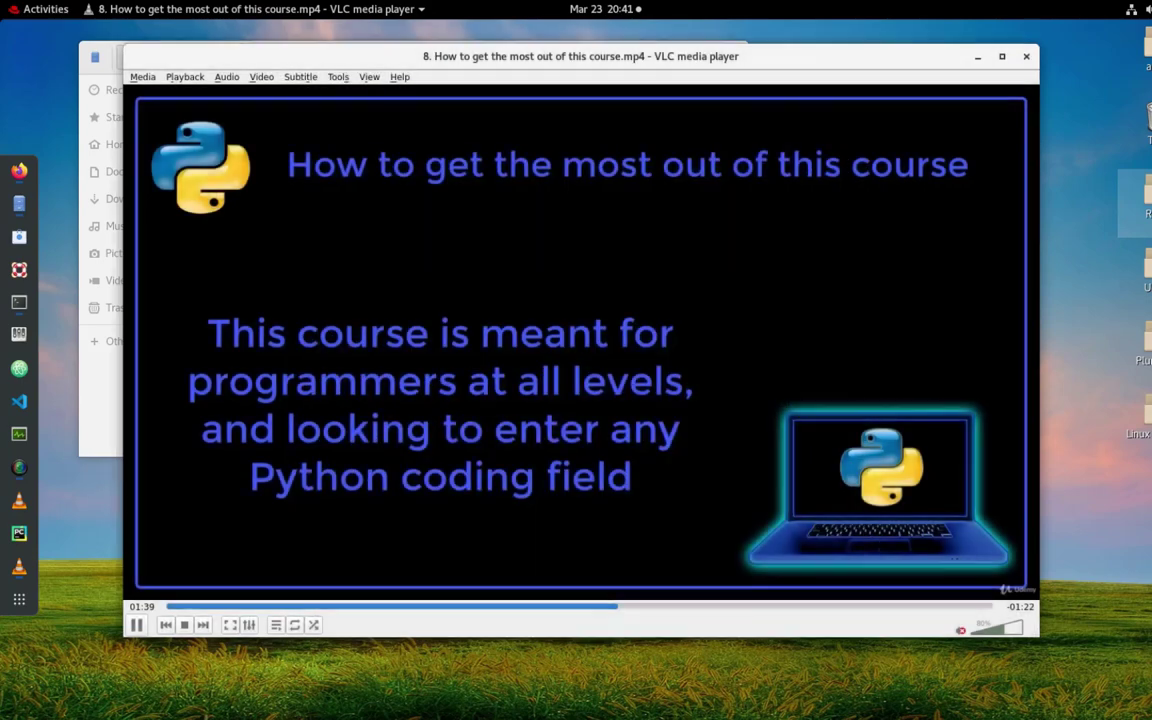
- Close VLC and replay 7. The Heap and the Stack.mp4, seeking to 00:23 to confirm captions
left_click(1024, 57)
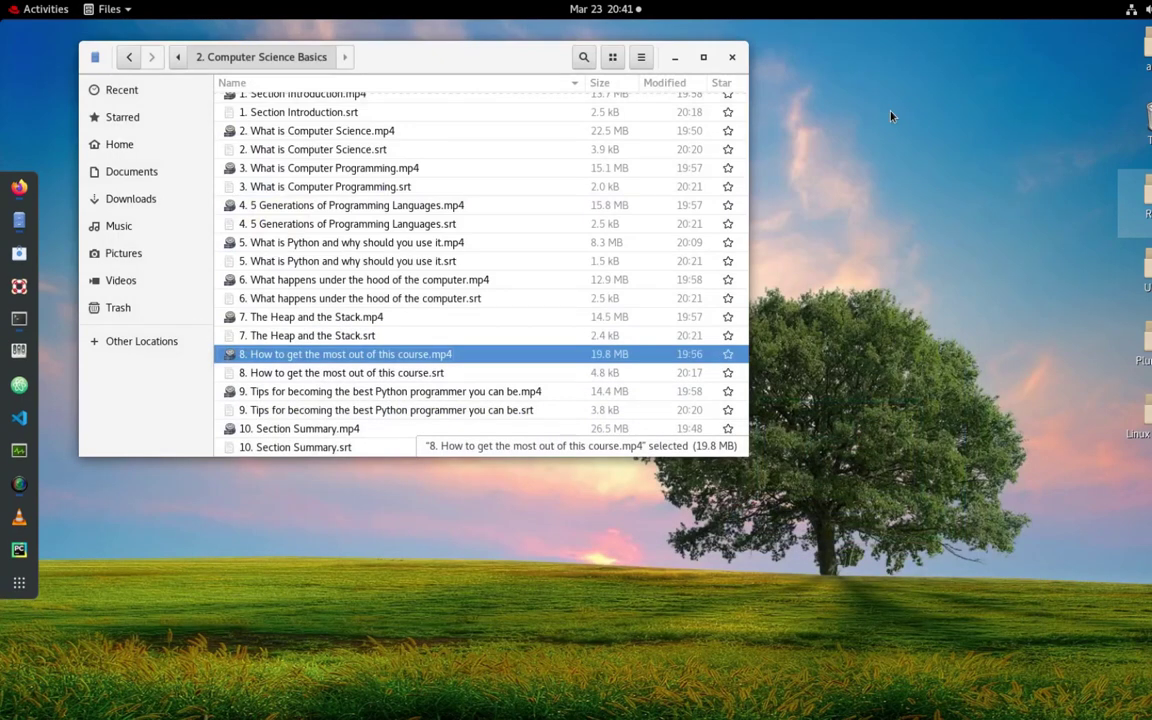
left_click(327, 321)
double_click(327, 321)
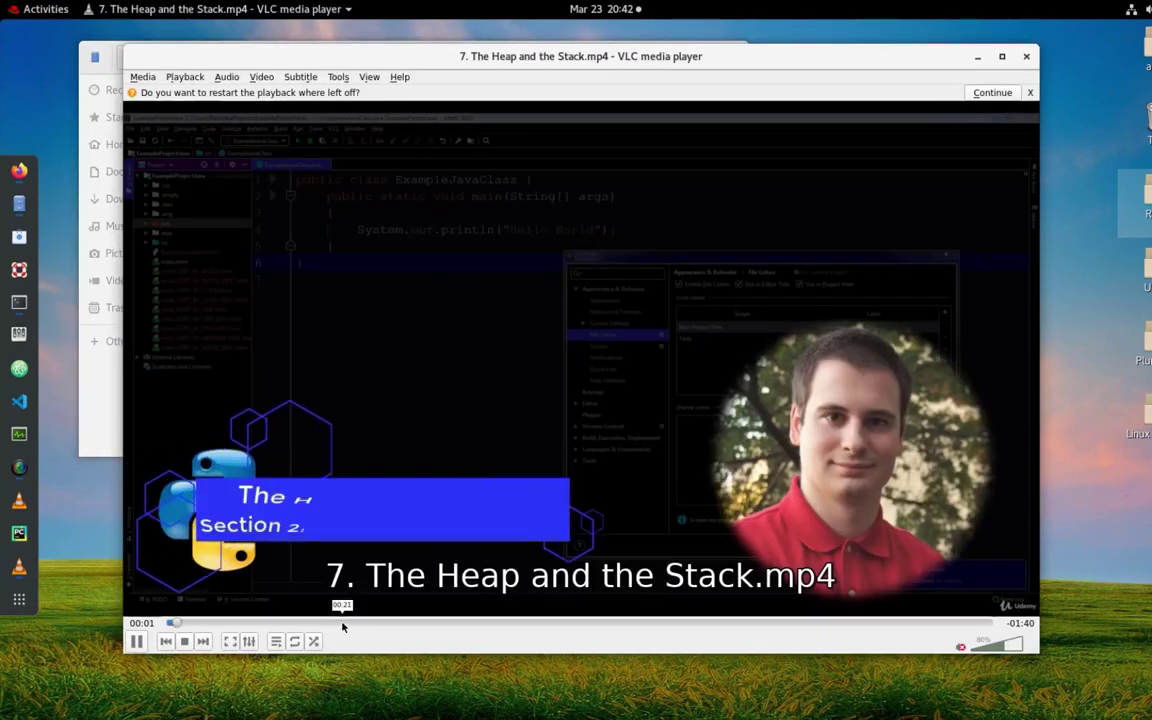
left_click(342, 623)
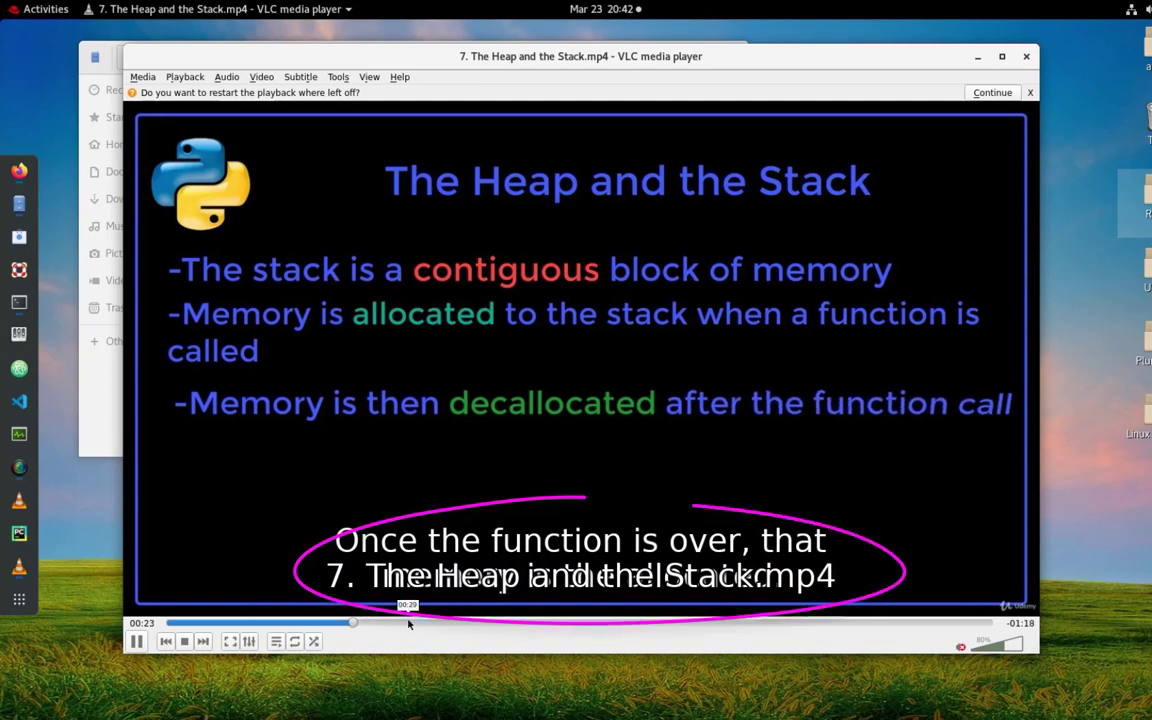